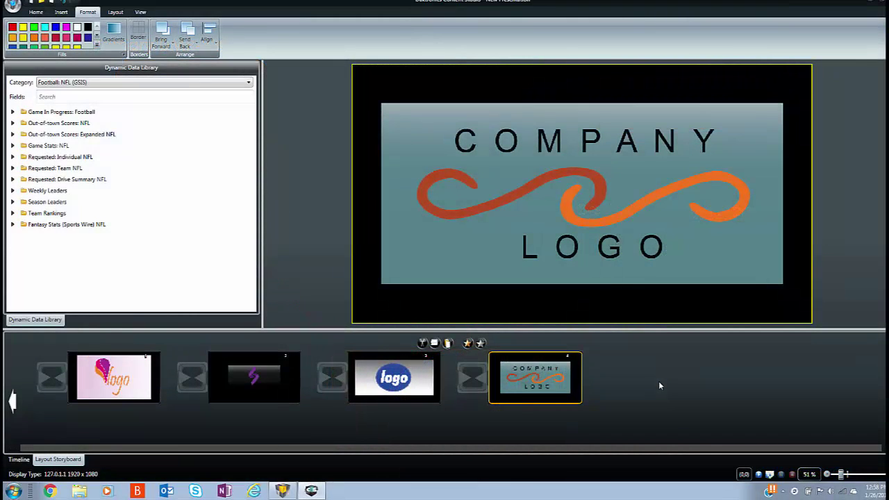
# In Windows Explorer, browse the XOS1GB (D:) drive's New Content folder of Sponsor images.
pyautogui.click(79, 491)
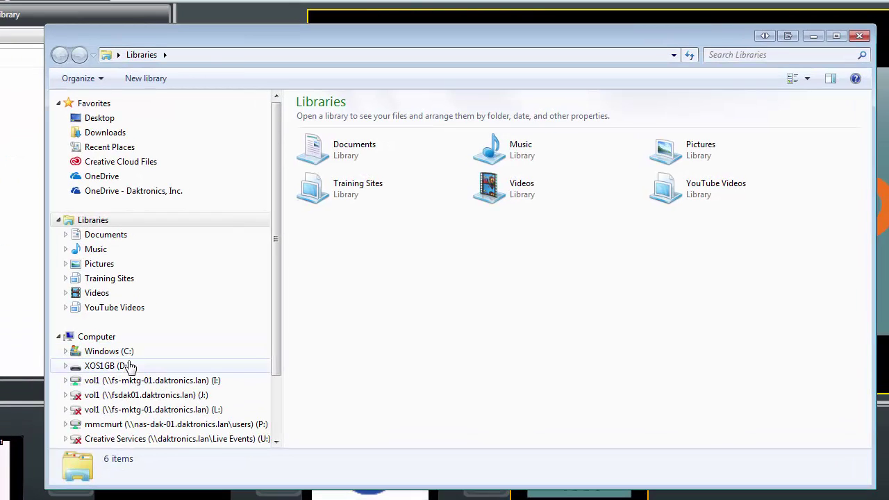
pyautogui.click(123, 365)
pyautogui.doubleClick(363, 127)
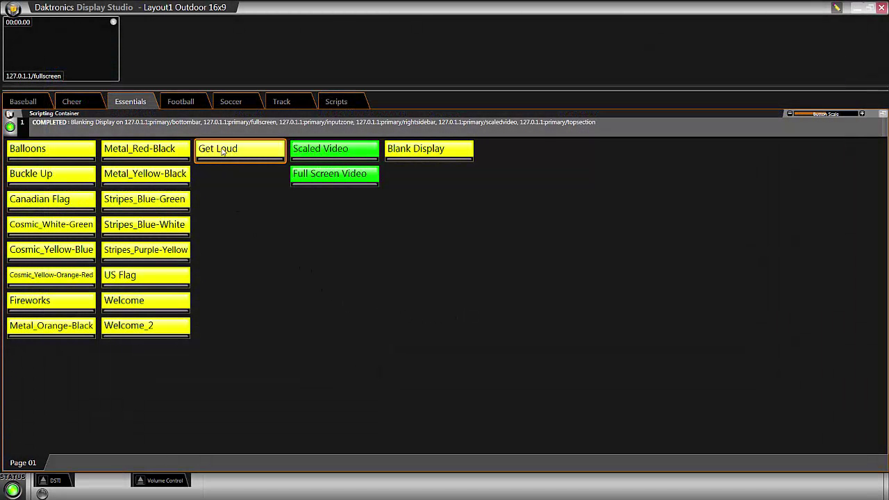
# Play the Get Loud clip continuously on the full-screen zone from the Essentials buttons.
pyautogui.click(222, 152)
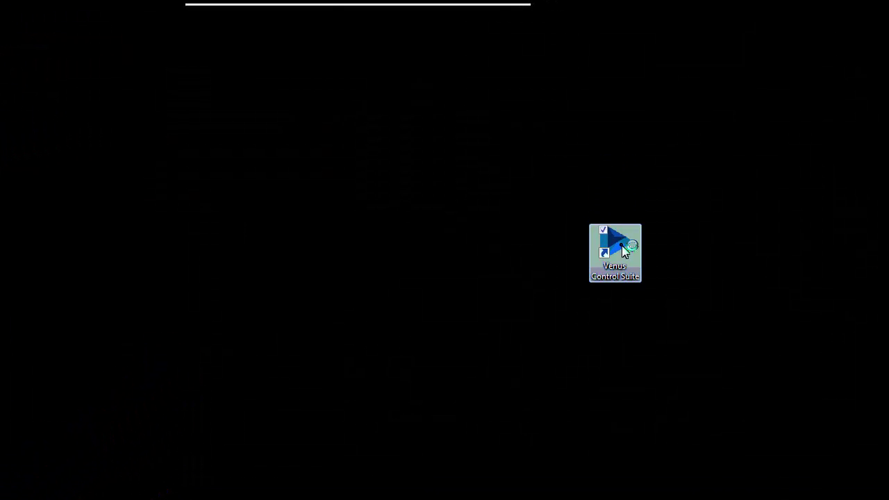
pyautogui.doubleClick(625, 251)
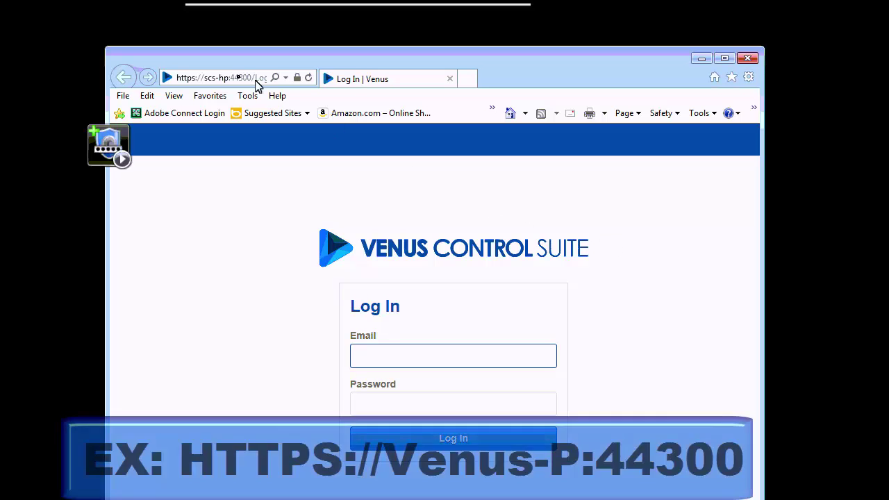
pyautogui.click(222, 78)
pyautogui.press('End')
pyautogui.press('BackSpace')
pyautogui.press('BackSpace')
pyautogui.press('BackSpace')
pyautogui.press('BackSpace')
pyautogui.press('BackSpace')
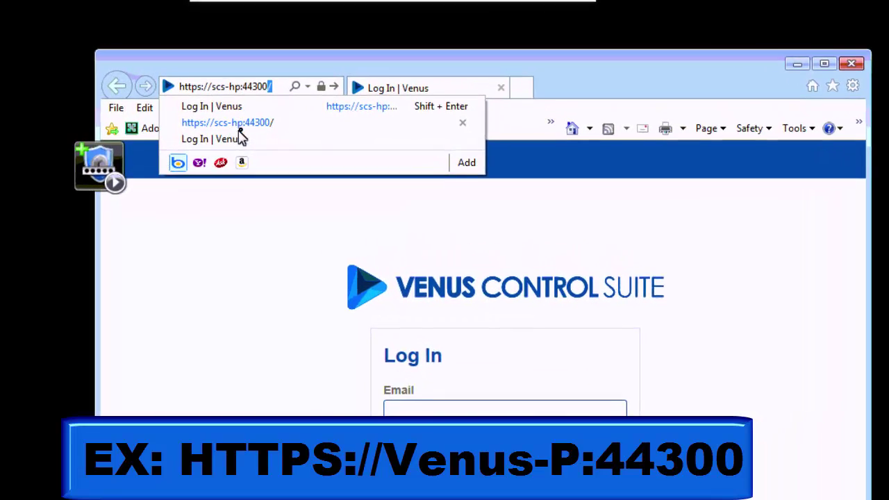
pyautogui.click(290, 148)
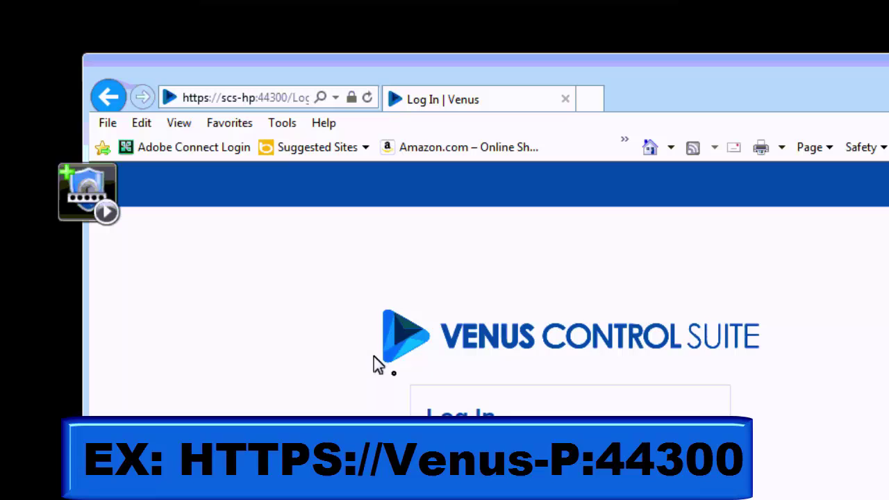
pyautogui.click(693, 488)
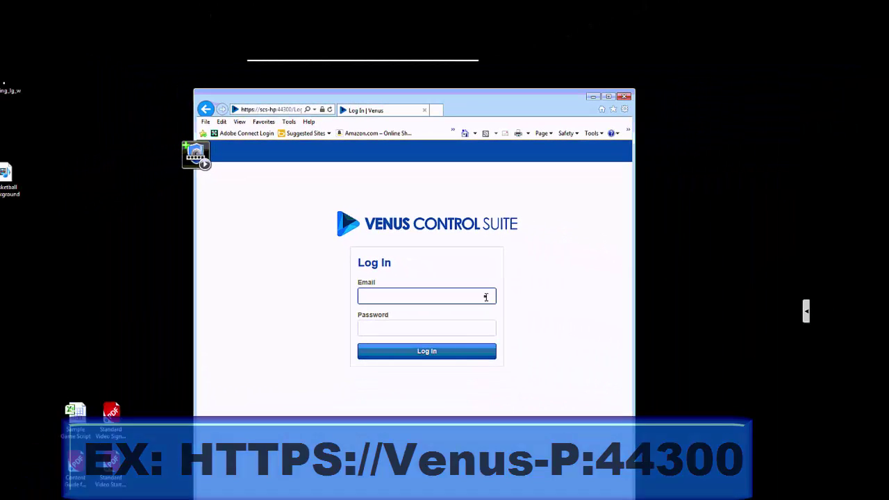
pyautogui.write('v7000')
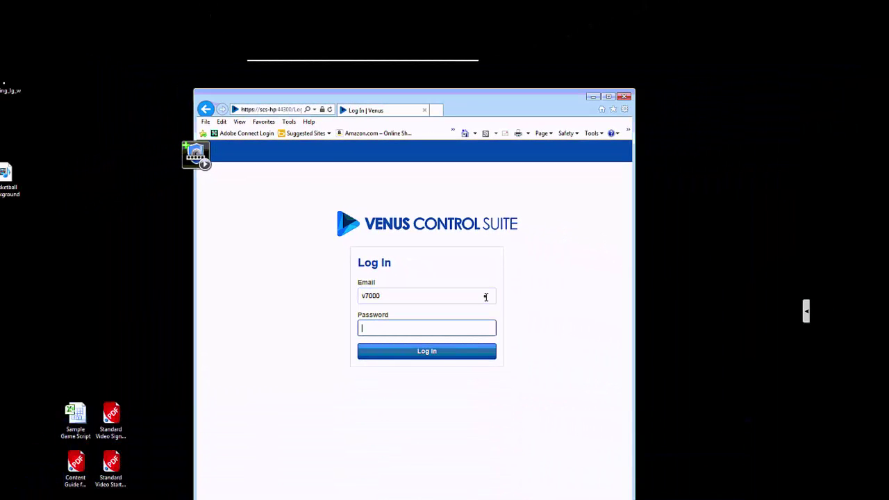
pyautogui.write('•')
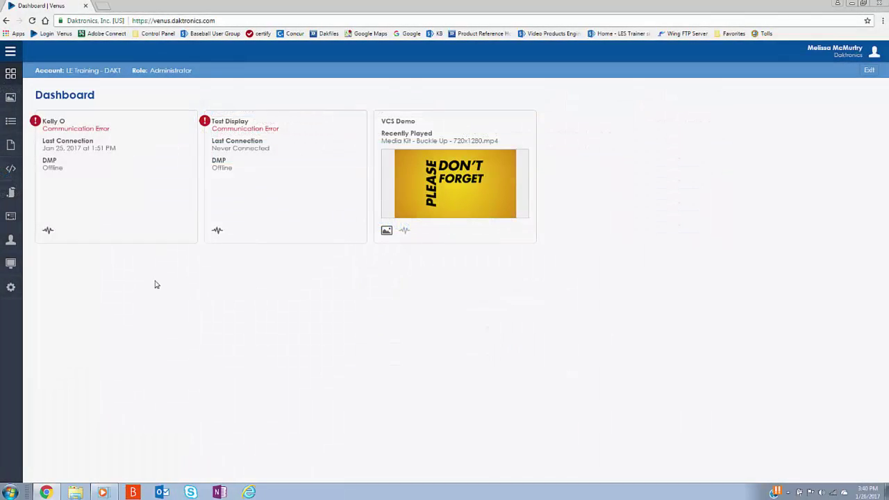
# Create a new script titled Activate Main Backup using the Activate Primary or Backup Devices command.
pyautogui.click(11, 192)
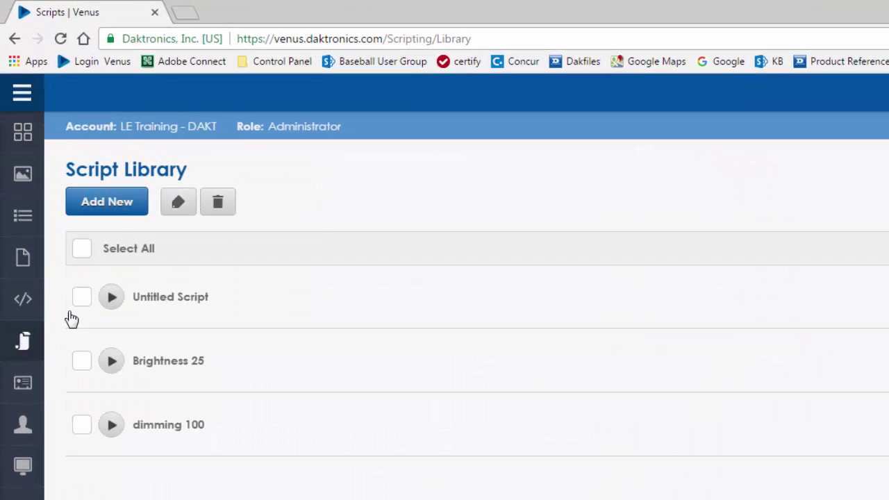
pyautogui.click(122, 205)
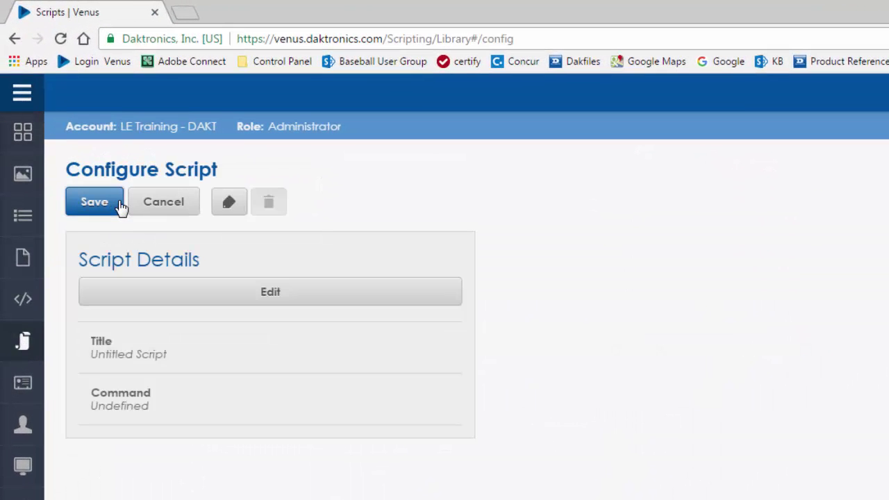
pyautogui.click(313, 292)
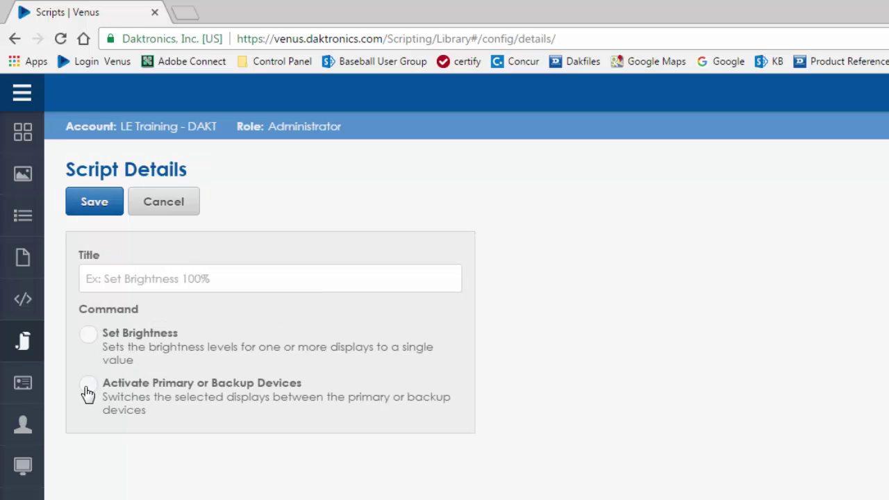
pyautogui.click(295, 279)
pyautogui.write('Activate Main Backup')
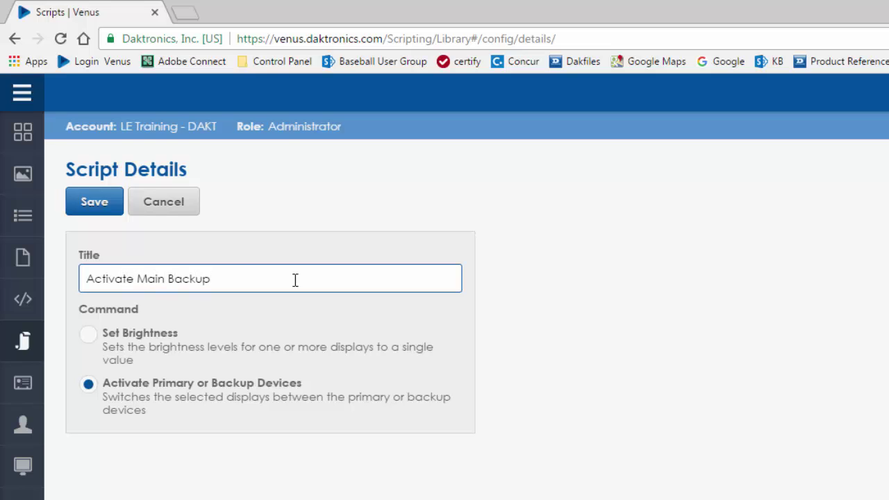
pyautogui.click(94, 201)
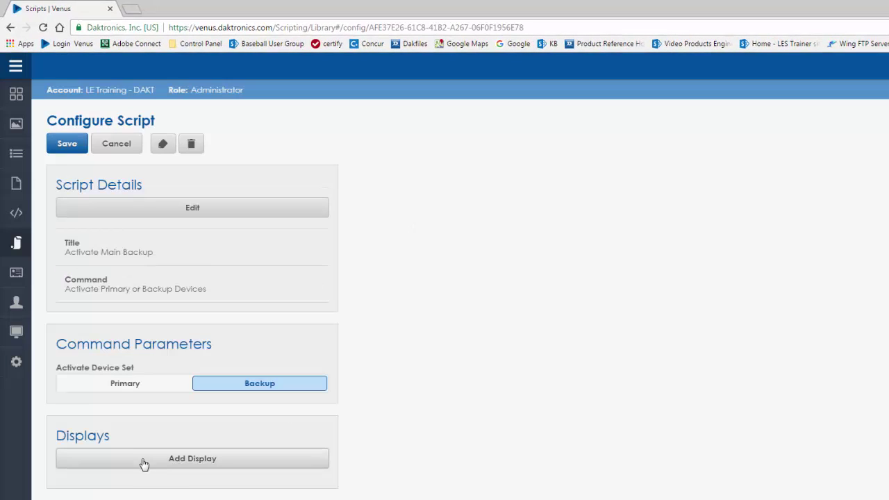
# Set the script to Backup devices for the VCS Demo display and save it.
pyautogui.click(144, 464)
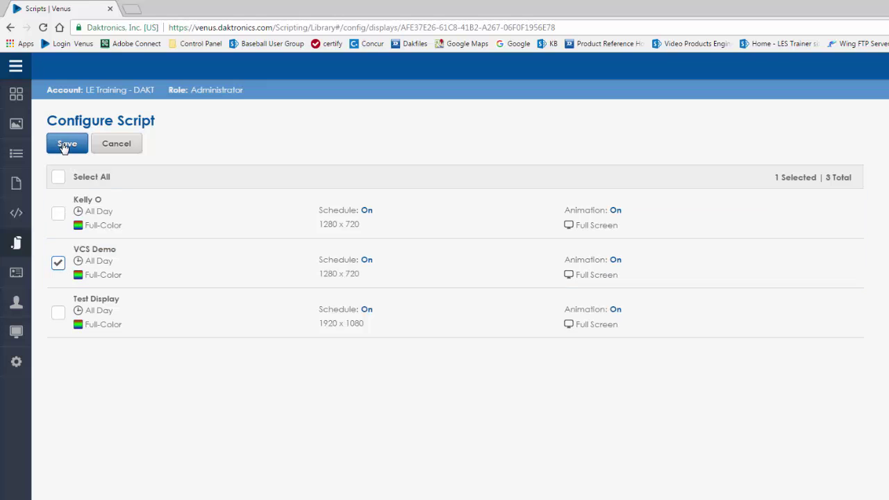
pyautogui.click(64, 144)
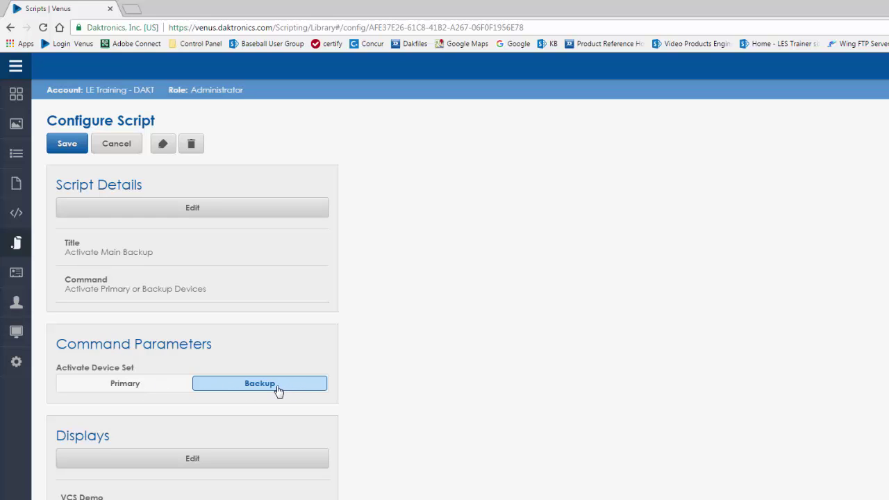
pyautogui.click(68, 144)
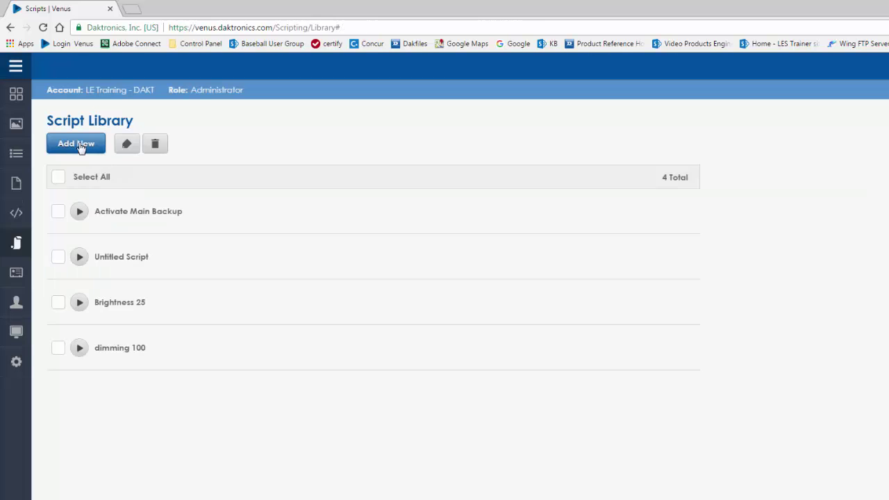
# Create another script titled Activate Main Primary with the primary/backup devices command.
pyautogui.click(78, 145)
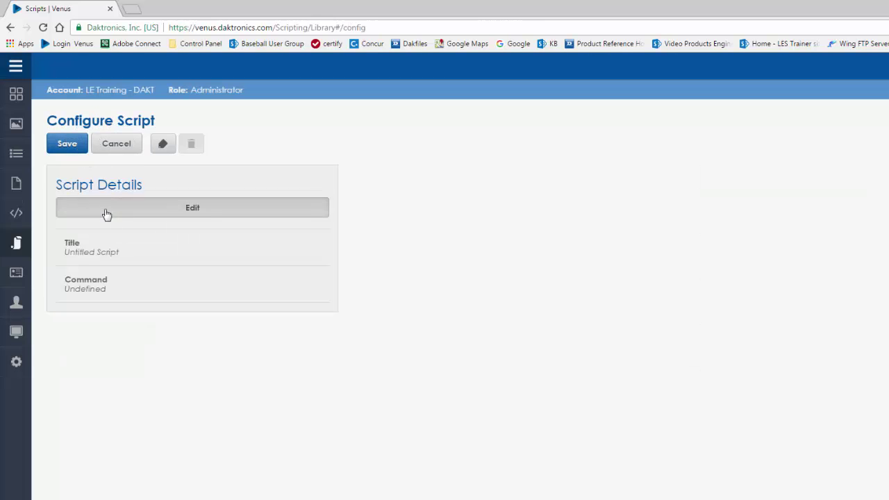
pyautogui.click(105, 212)
pyautogui.click(206, 200)
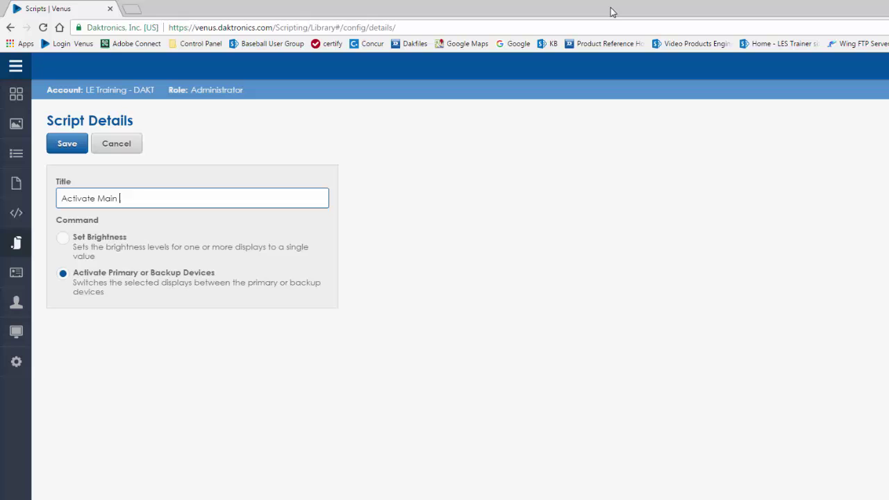
pyautogui.click(67, 136)
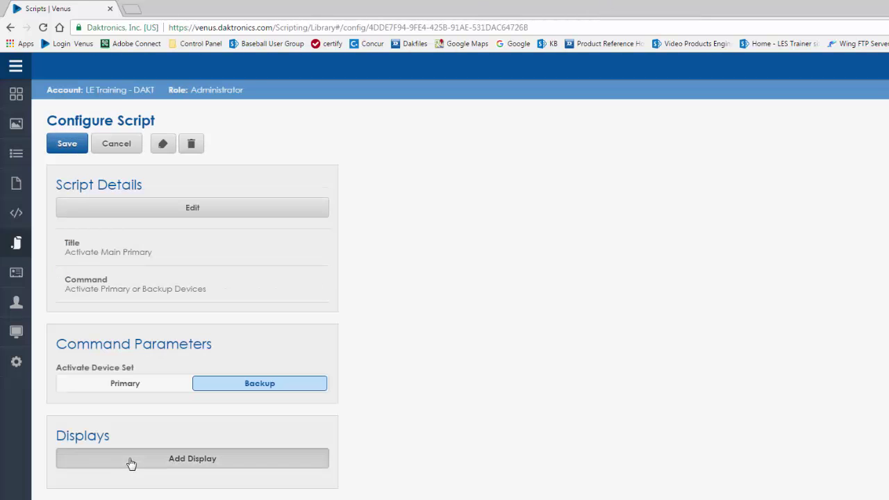
# Set the script to Primary devices for the VCS Demo display and save it.
pyautogui.click(129, 462)
pyautogui.click(57, 270)
pyautogui.click(68, 144)
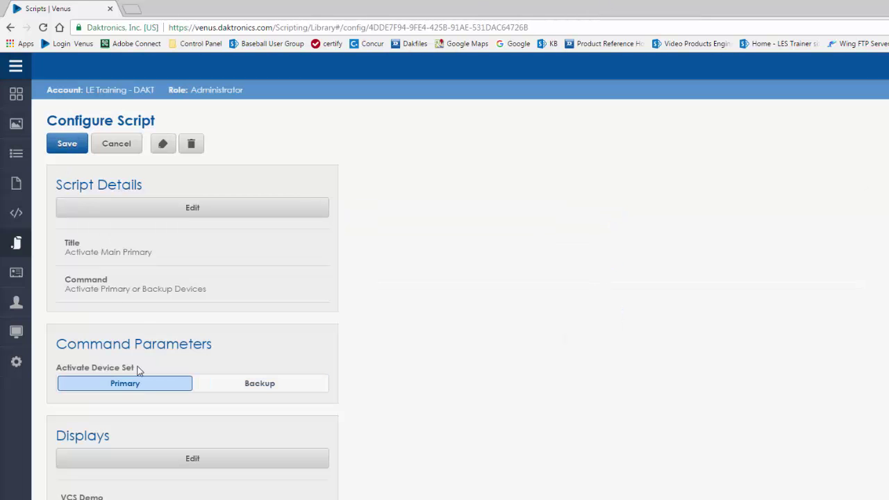
pyautogui.click(69, 144)
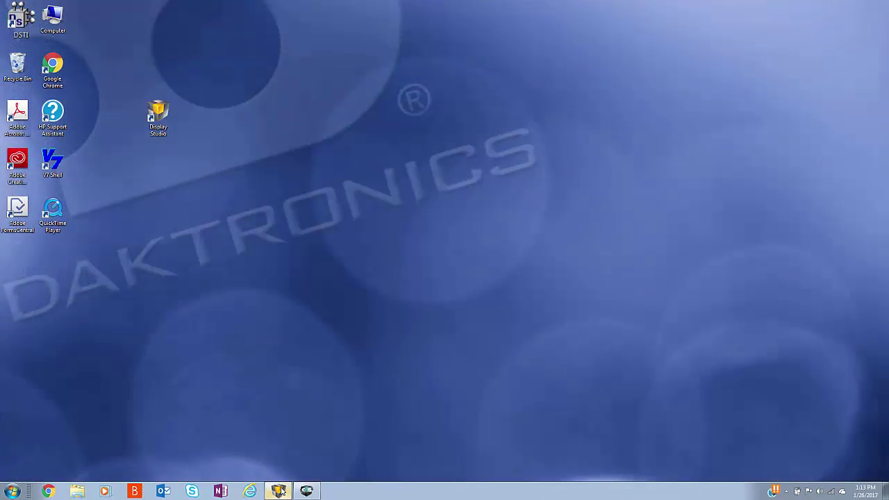
# Add a new button on the Scripts page with a System Control command.
pyautogui.click(278, 491)
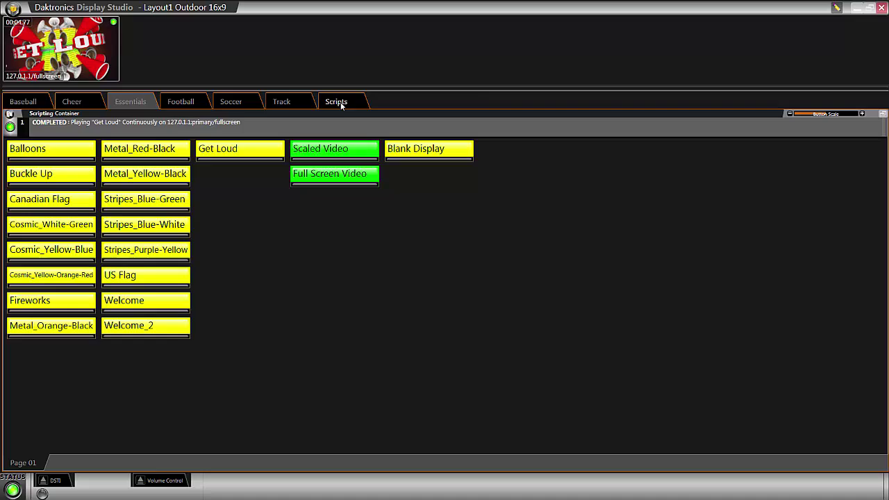
pyautogui.click(341, 105)
pyautogui.rightClick(180, 158)
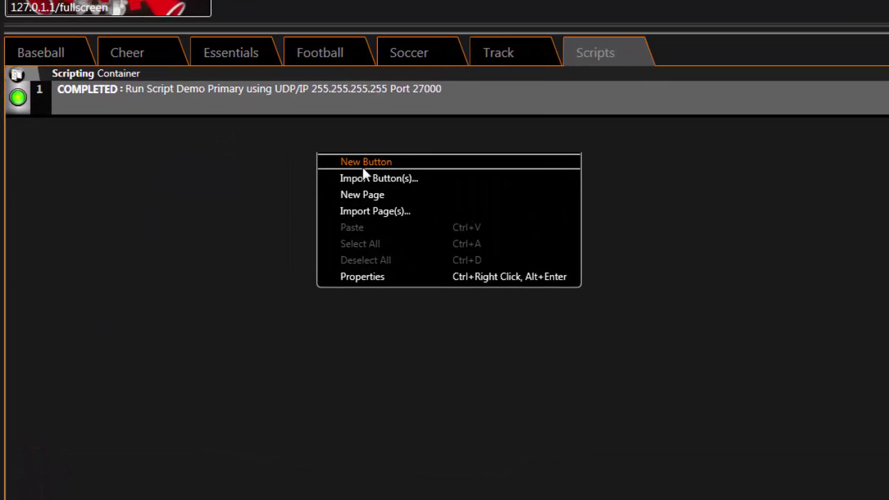
pyautogui.click(363, 167)
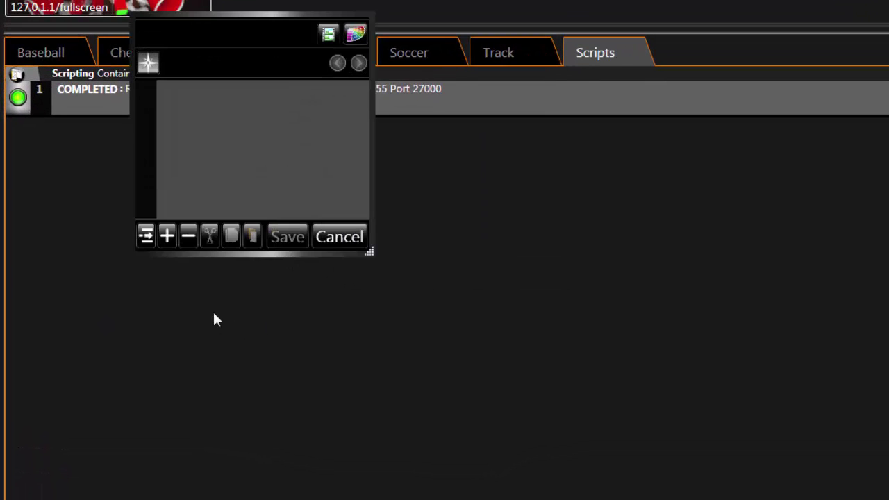
pyautogui.click(167, 237)
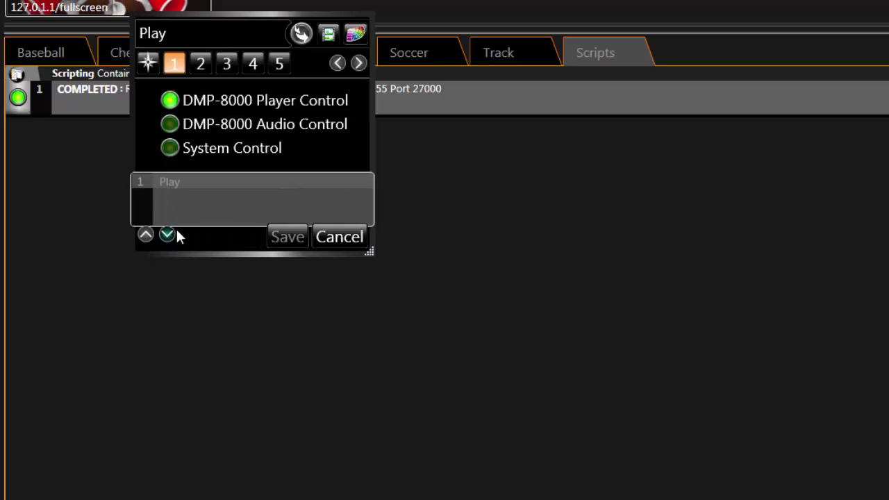
pyautogui.click(215, 148)
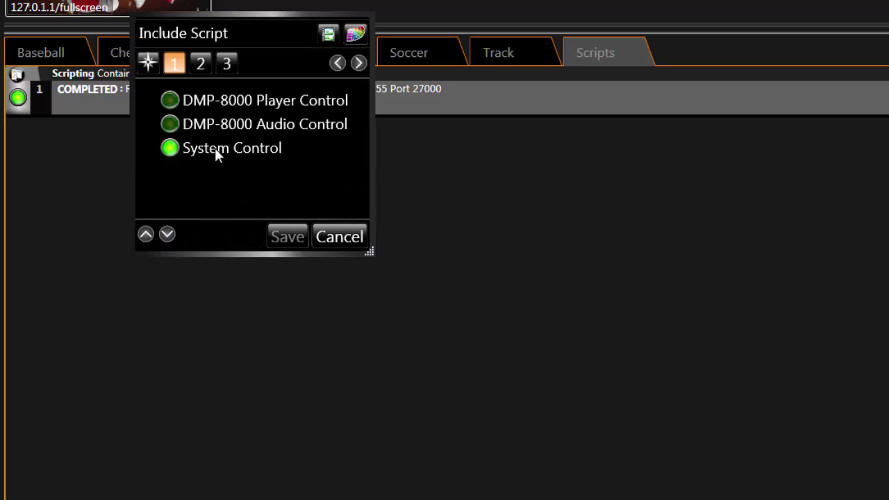
pyautogui.click(201, 64)
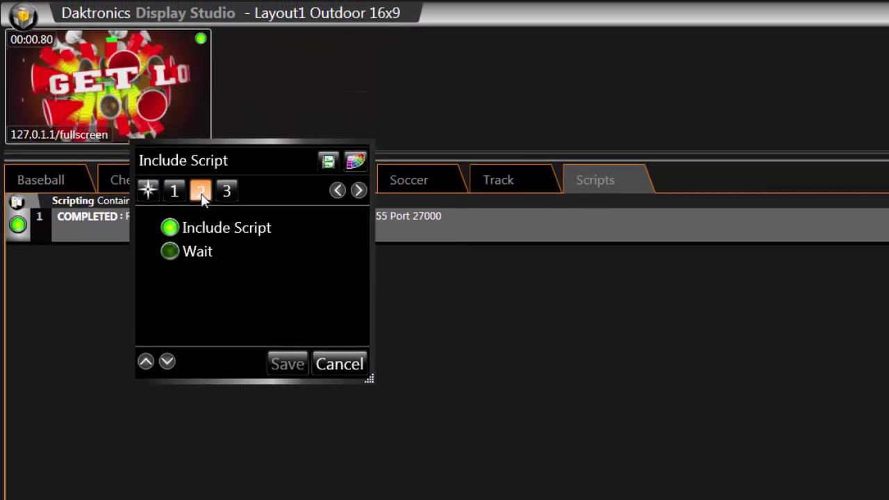
# Enable Advanced mode in the application settings so the Advanced command becomes available.
pyautogui.click(23, 16)
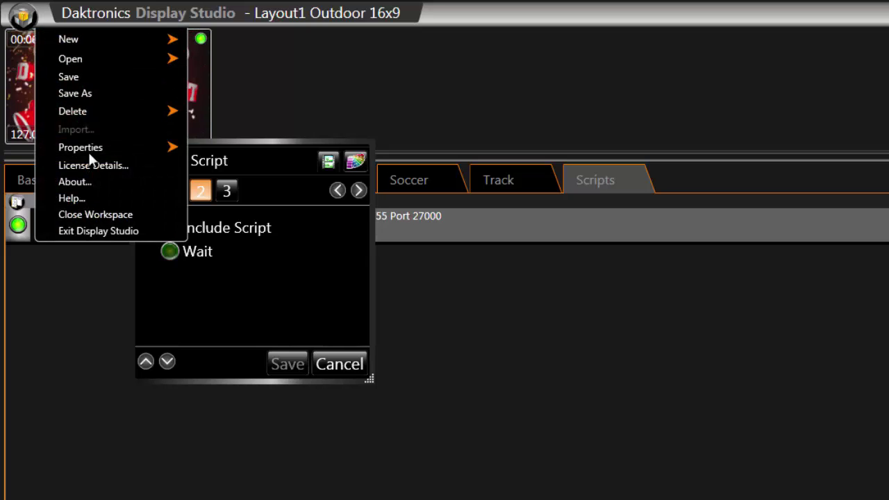
pyautogui.moveTo(91, 151)
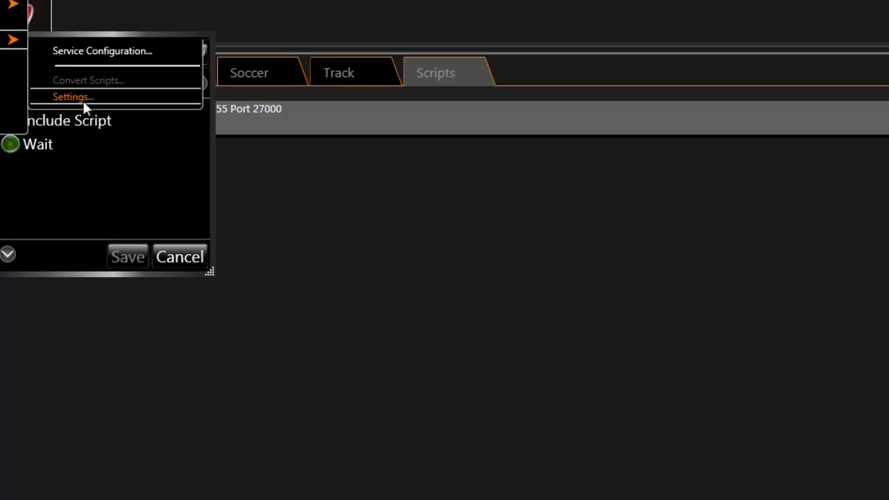
pyautogui.click(243, 206)
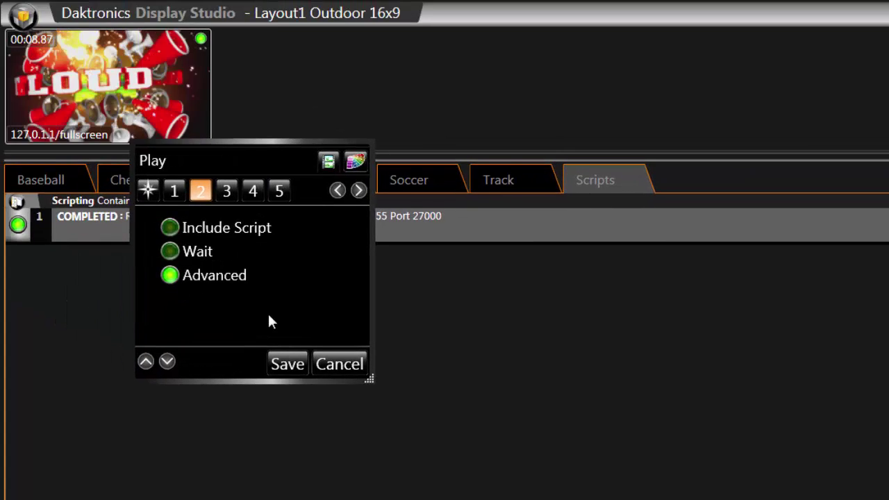
# Make the command Run Fusion Script for sign 99, script Activate Main Backup, over UDP/IP port 27000.
pyautogui.click(232, 197)
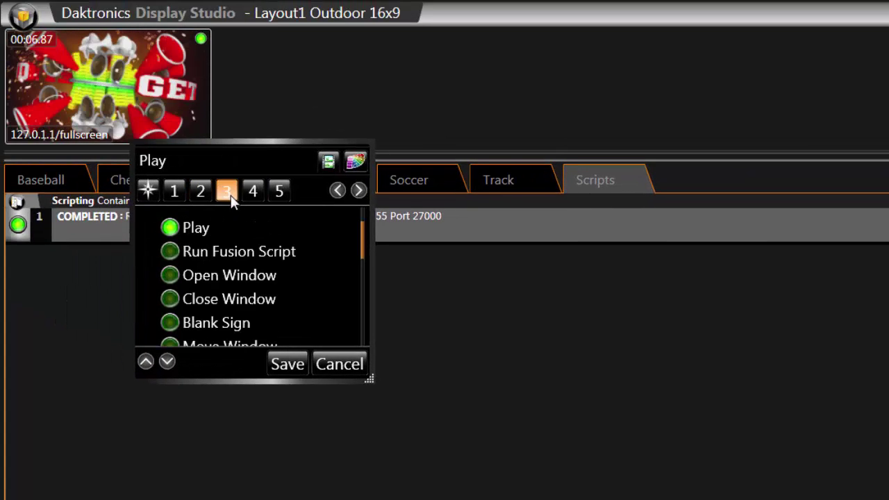
pyautogui.click(229, 251)
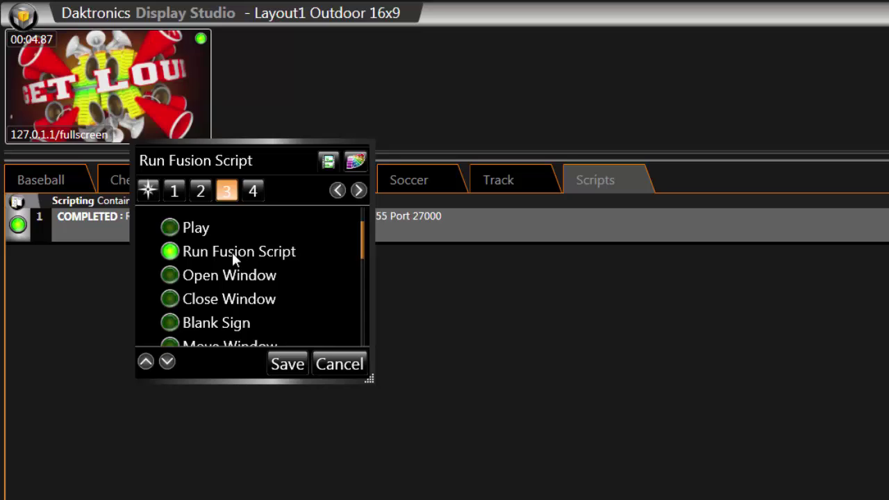
pyautogui.click(254, 193)
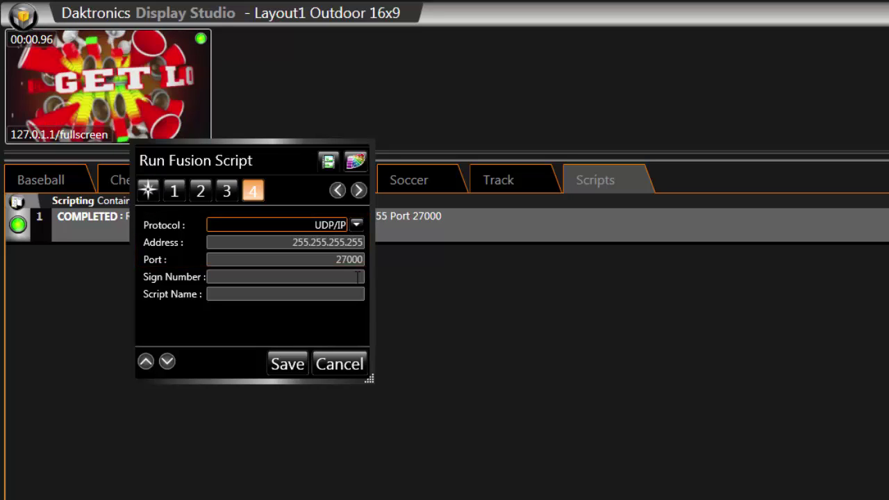
pyautogui.write('99')
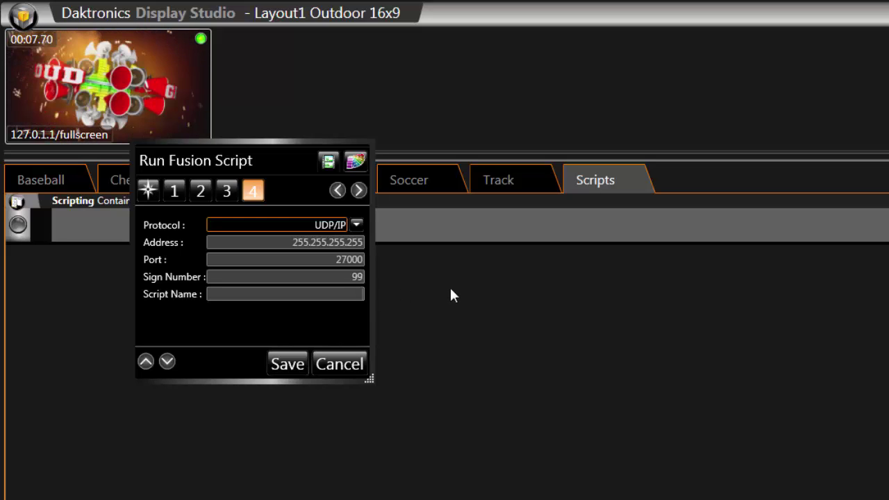
pyautogui.write('Activat')
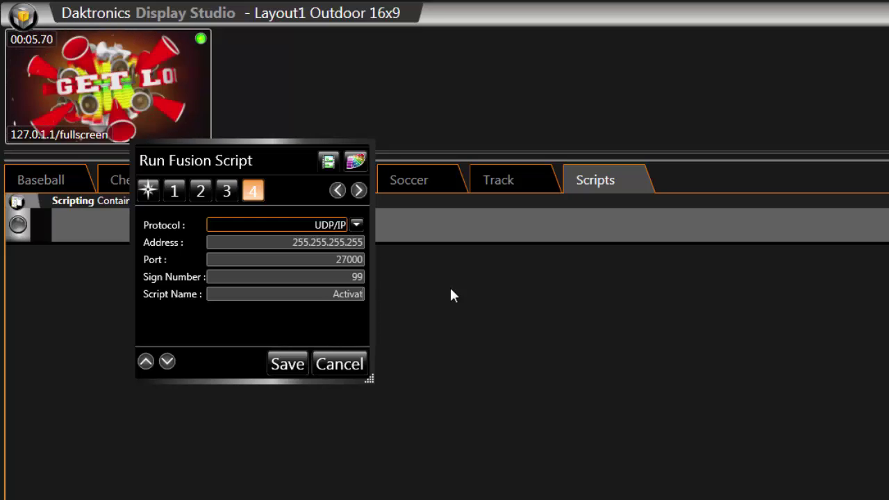
pyautogui.write('e Main Backup')
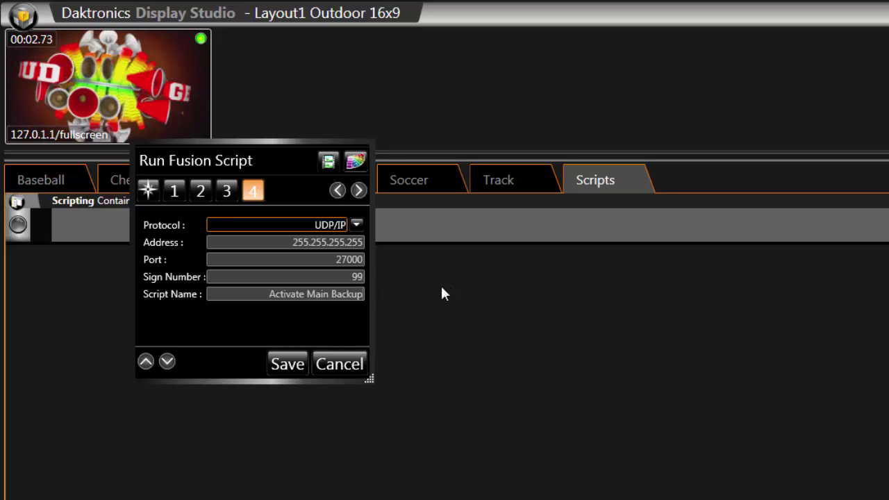
# Retitle the button Activate Backup and save it.
pyautogui.moveTo(254, 160); pyautogui.dragTo(49, 153)
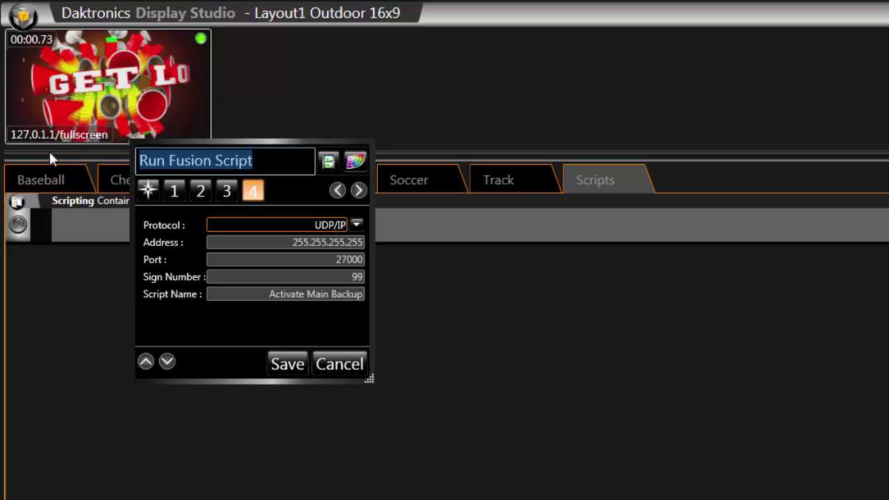
pyautogui.press('BackSpace')
pyautogui.write('Activate Backu')
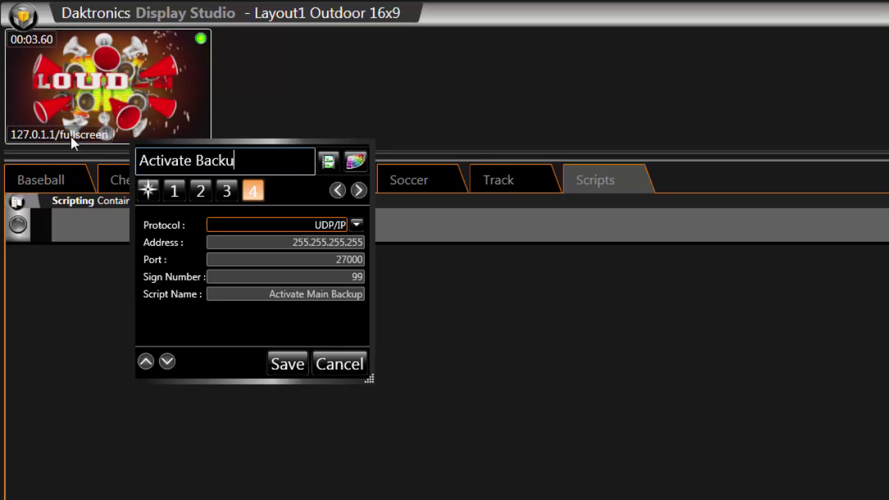
pyautogui.write('p')
pyautogui.click(287, 363)
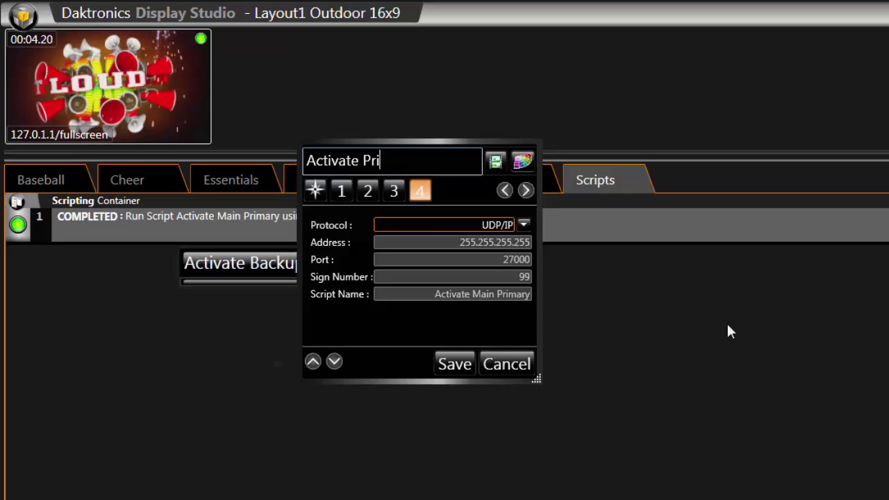
# Save an Activate Primary button for Activate Main Primary, then test-run Activate Backup.
pyautogui.write('mary')
pyautogui.click(465, 366)
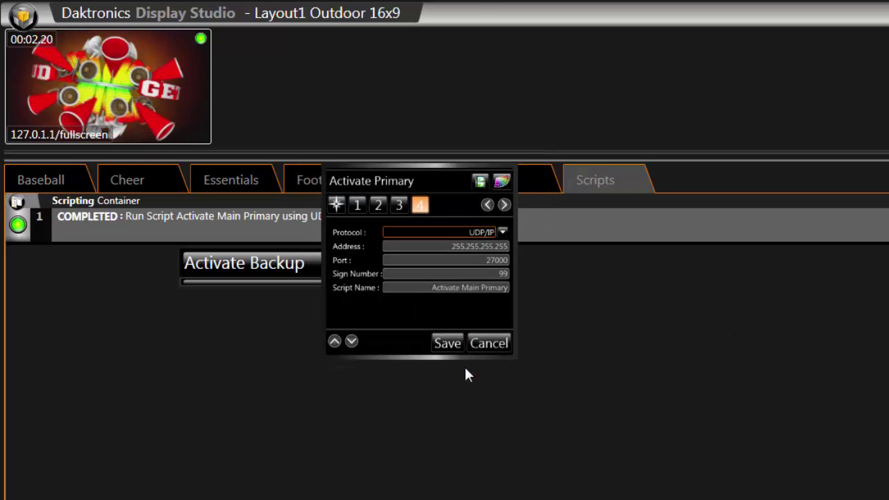
pyautogui.click(294, 266)
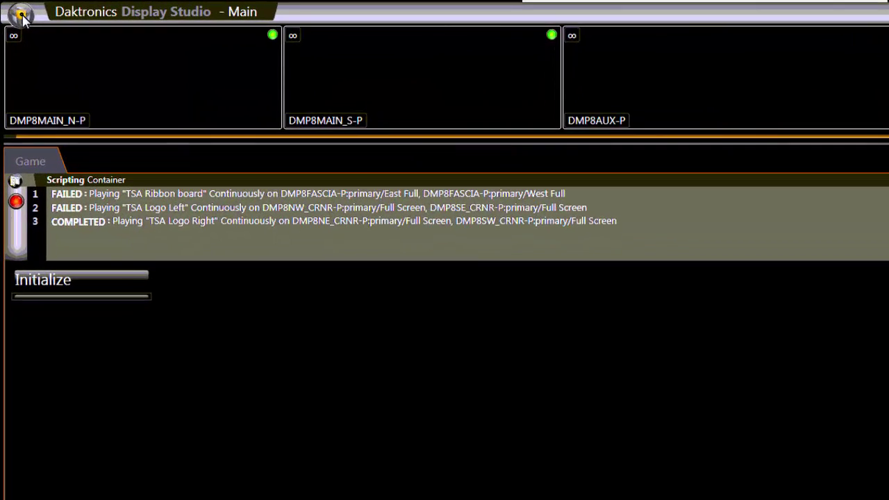
# In Service Configuration, mark DMP8AUX-B active in place of DMP8AUX-P.
pyautogui.click(13, 9)
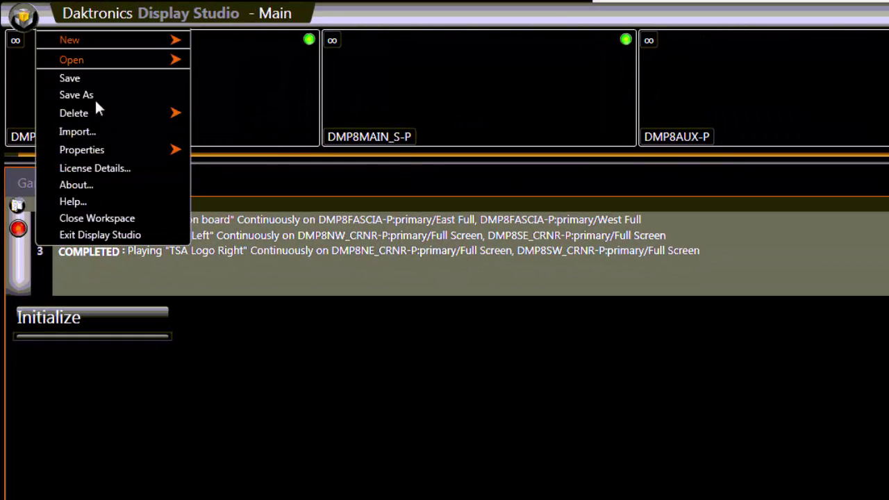
pyautogui.moveTo(132, 156)
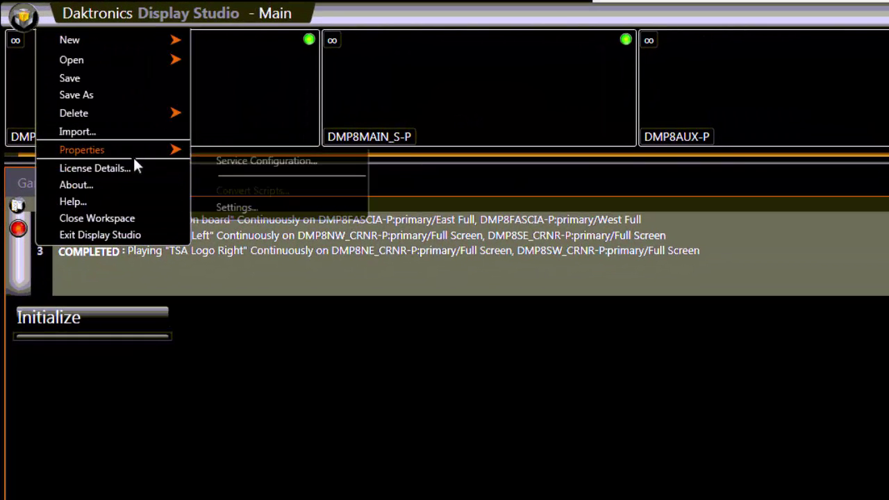
pyautogui.click(282, 164)
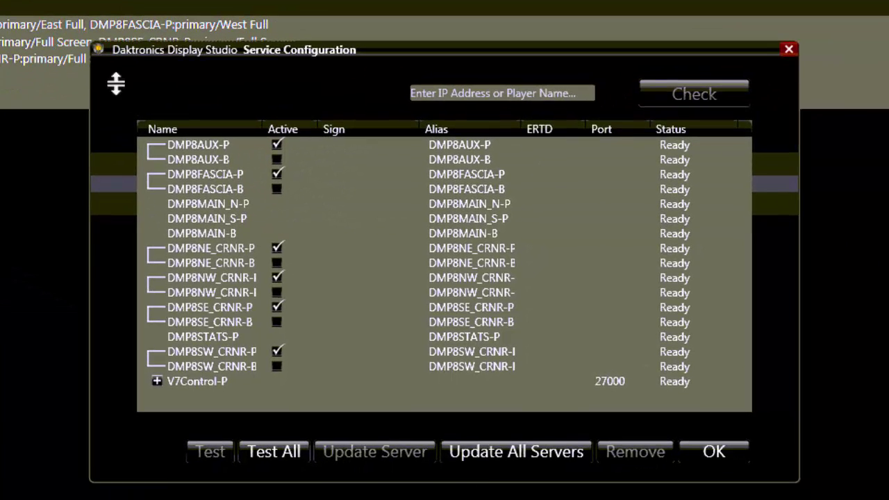
pyautogui.click(277, 160)
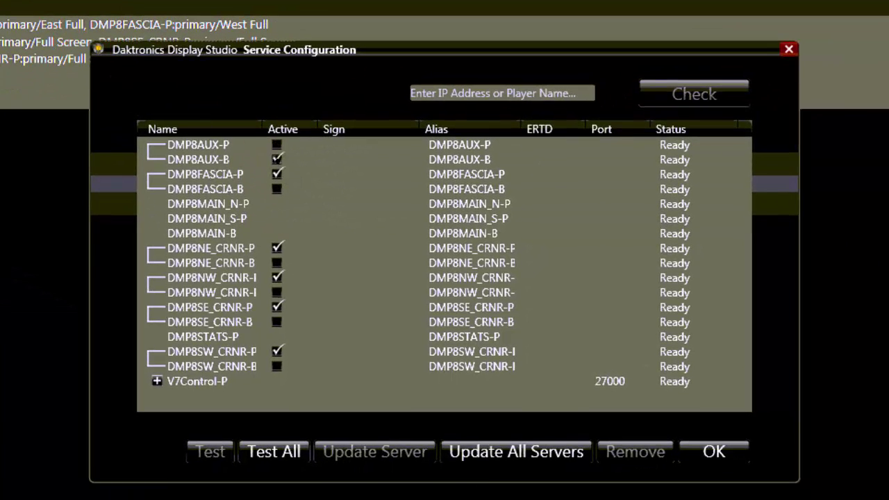